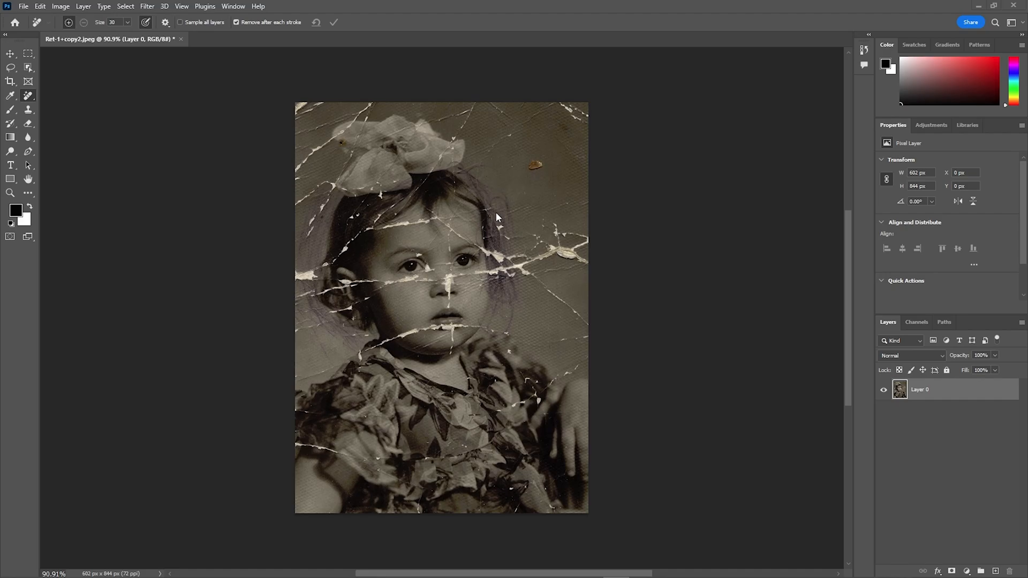
- Open Neural Filters for the portrait layer and turn on the Photo Restoration filter
left_click(147, 6)
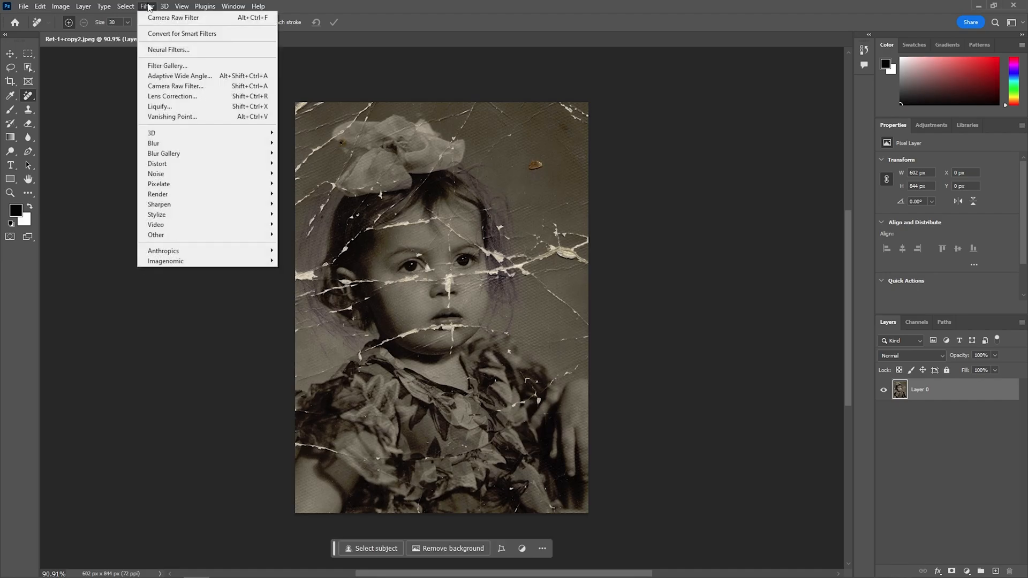
left_click(167, 49)
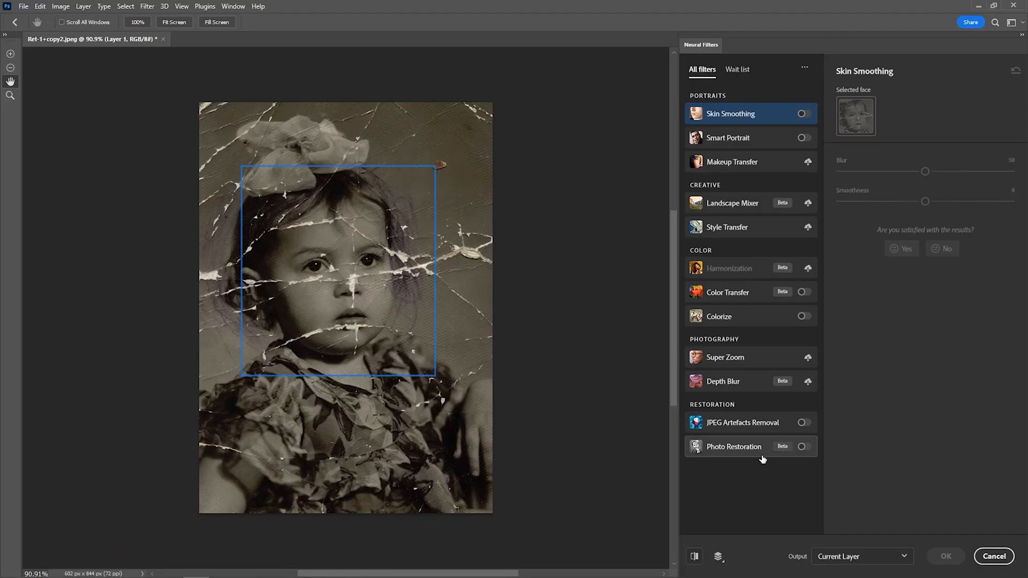
left_click(802, 447)
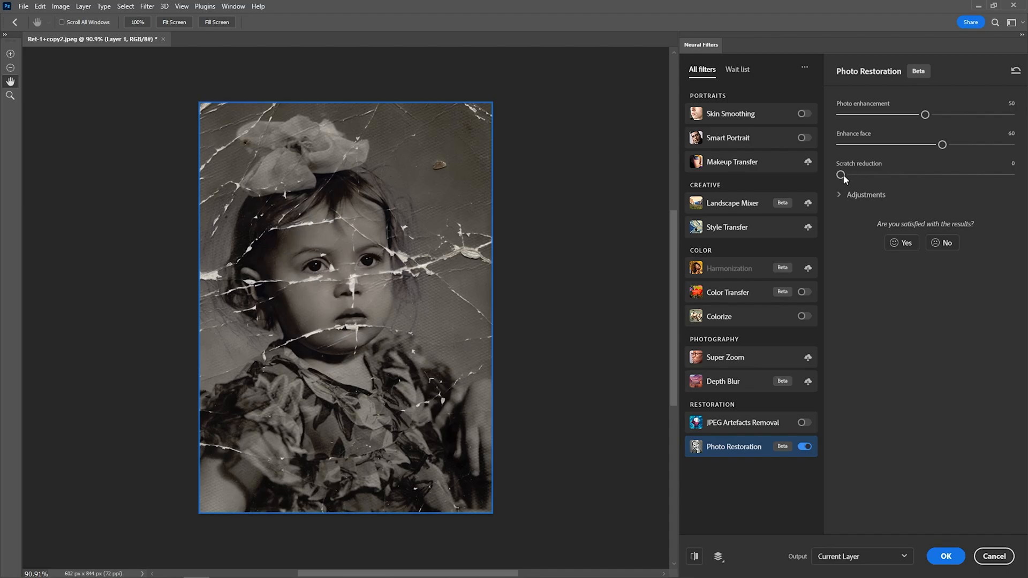
- Set Photo Restoration to scratch reduction 13, photo enhancement 57 and enhance face 71
left_click_drag(839, 175, 858, 179)
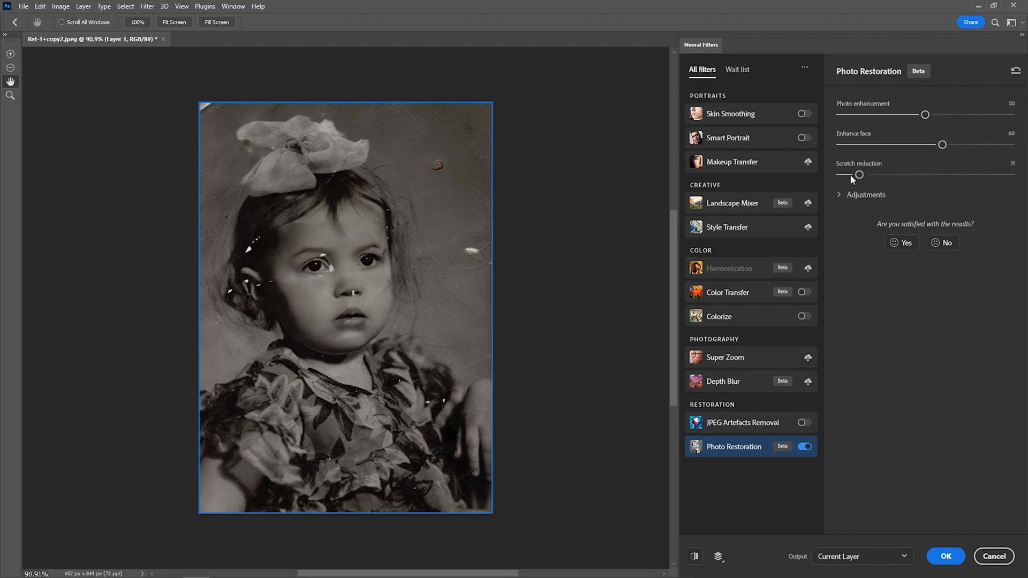
left_click_drag(863, 175, 864, 177)
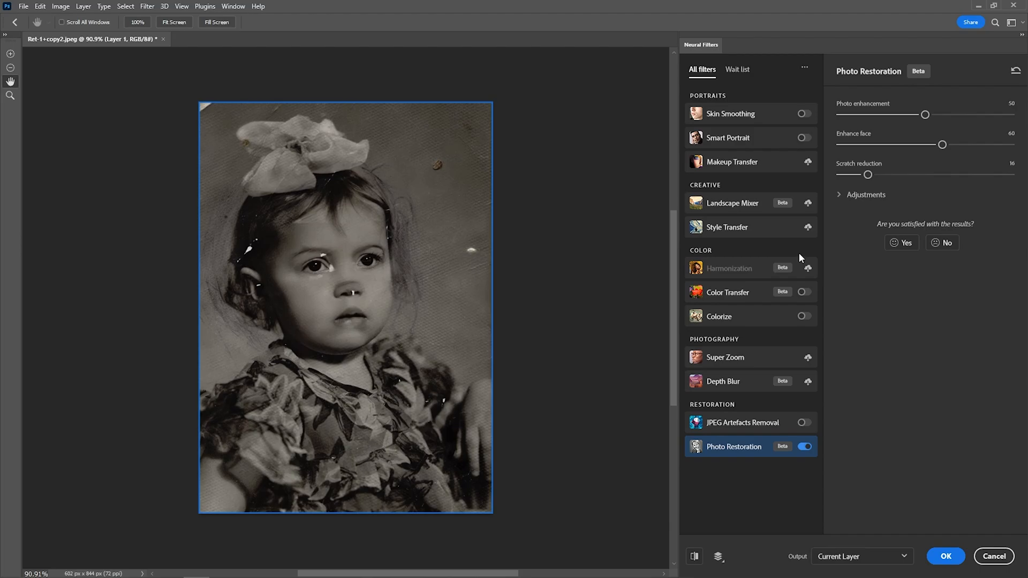
key("ctrl+z")
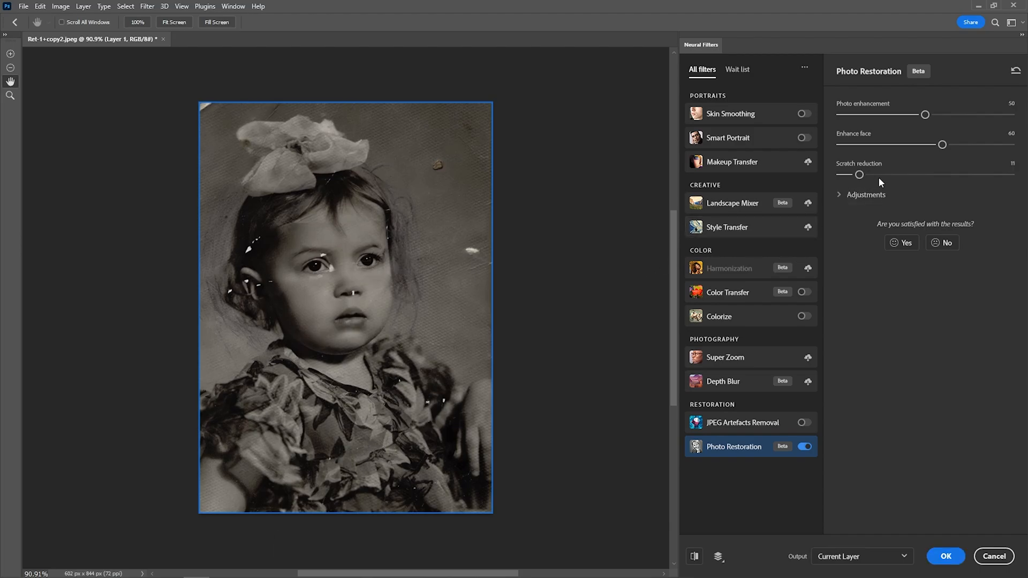
left_click(1012, 163)
type("13")
key("Return")
left_click_drag(922, 117, 963, 150)
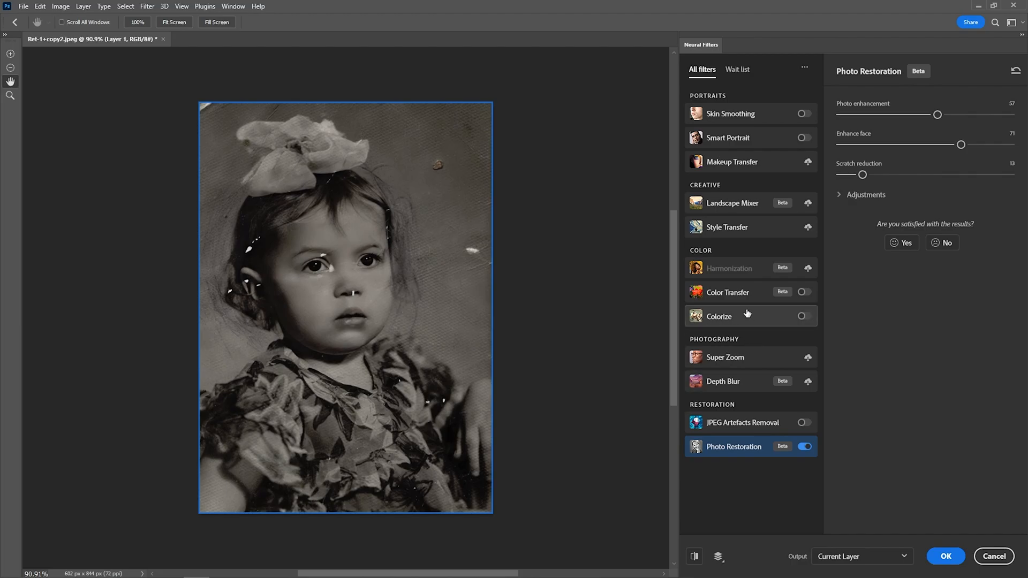
- Turn on the Colorize filter with automatic image coloring and review its adjustment settings
mouse_move(753, 324)
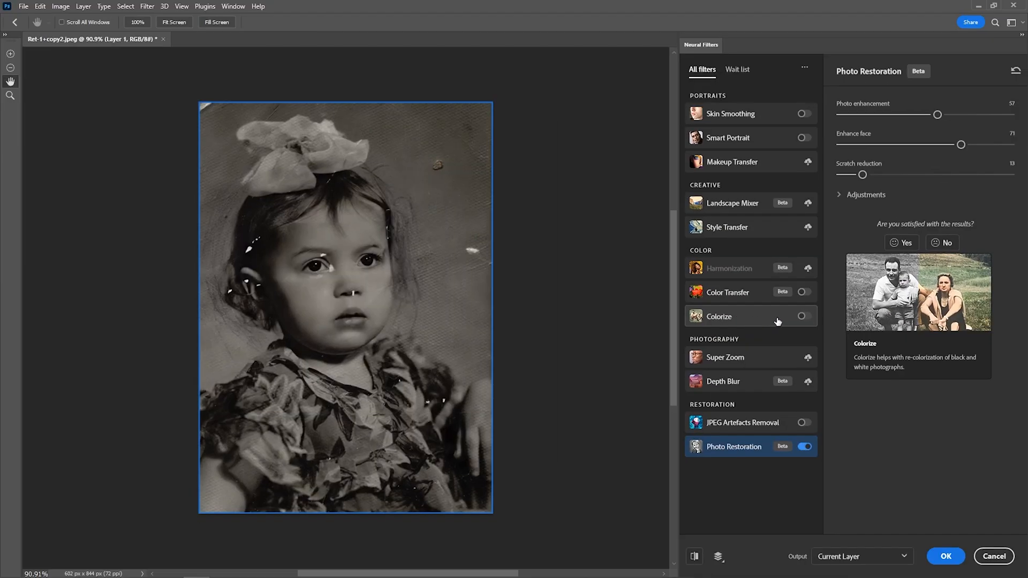
left_click(803, 317)
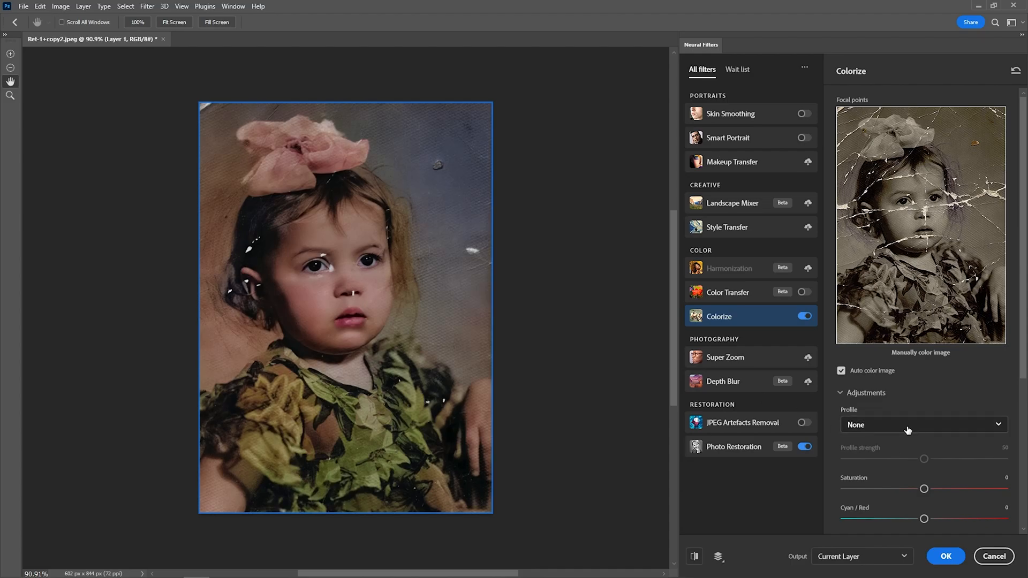
left_click_drag(1024, 361, 1025, 431)
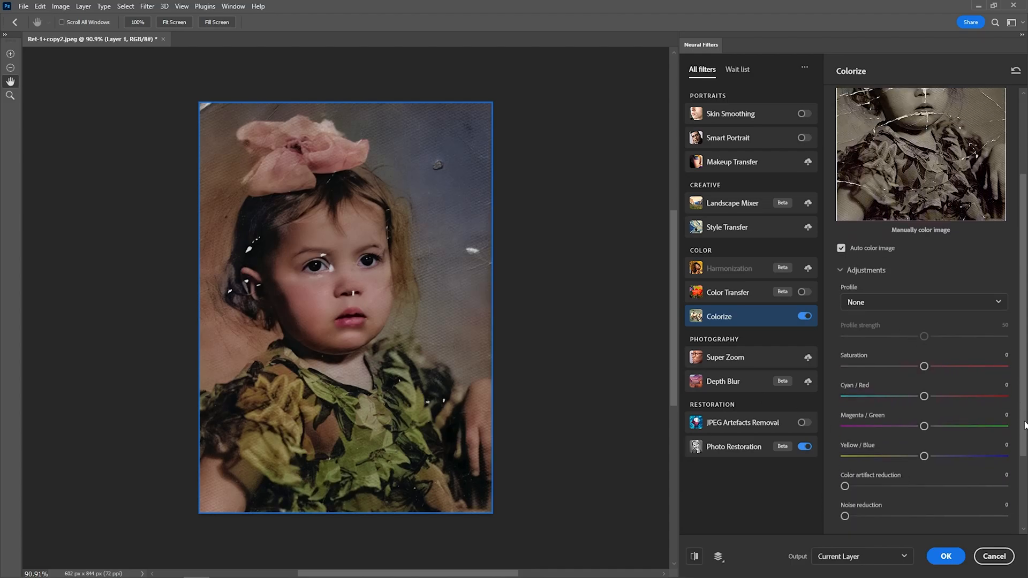
scroll(1024, 428, "up", 3)
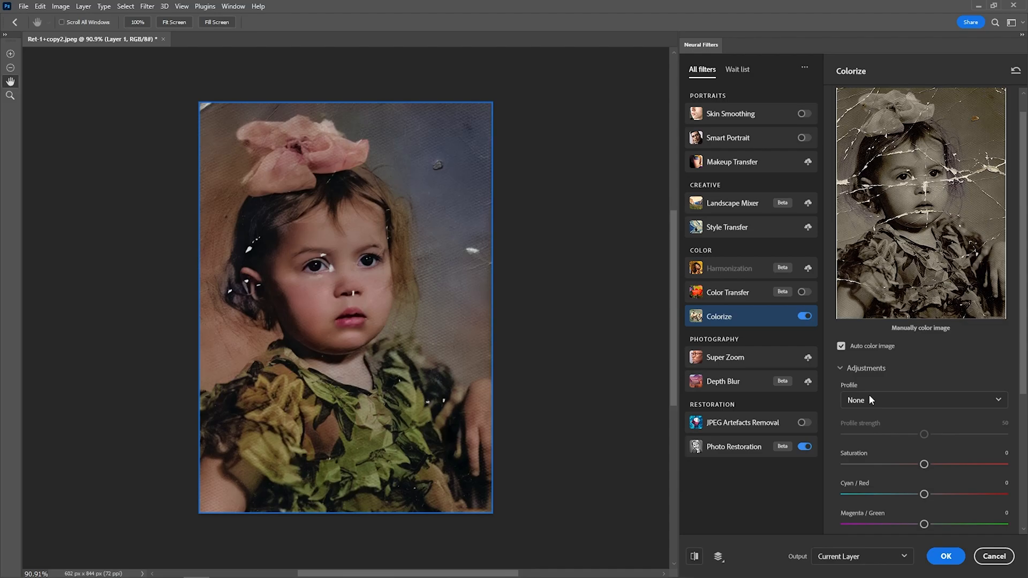
- Try recoloring the girl's dress by placing four blue (#1535c0) focal points across it in Colorize
left_click(907, 263)
left_click_drag(519, 218, 518, 186)
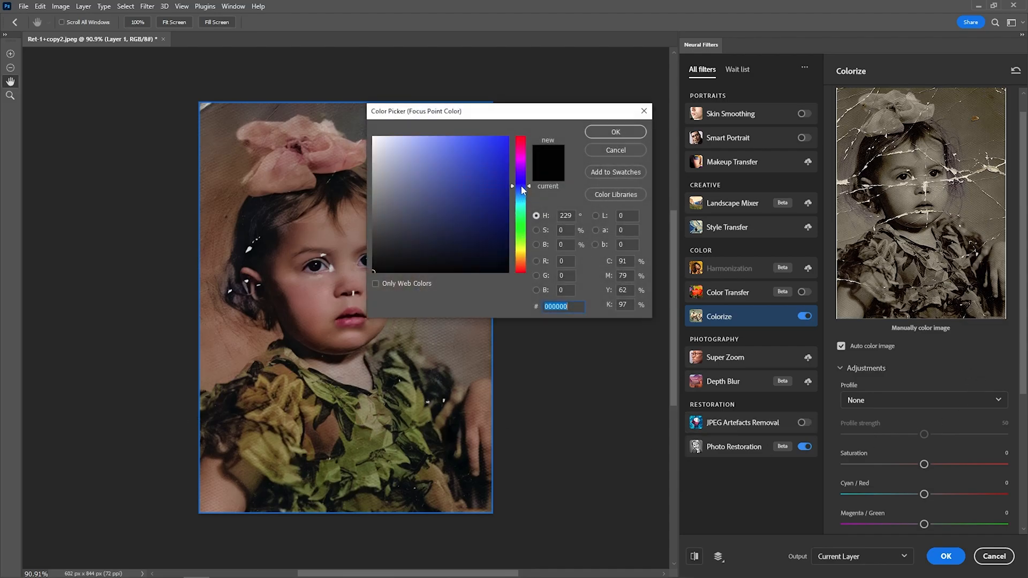
left_click(494, 169)
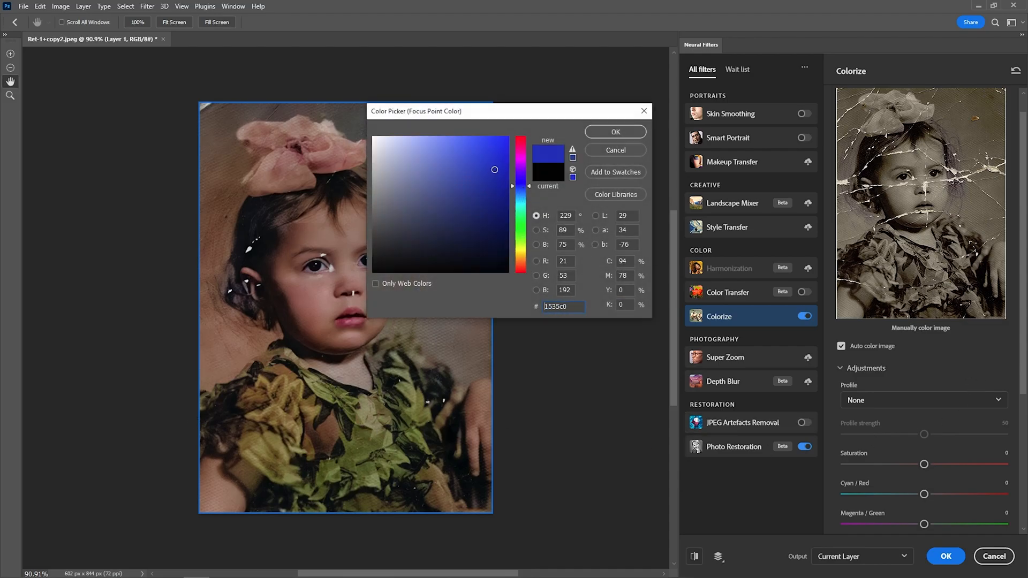
left_click(616, 131)
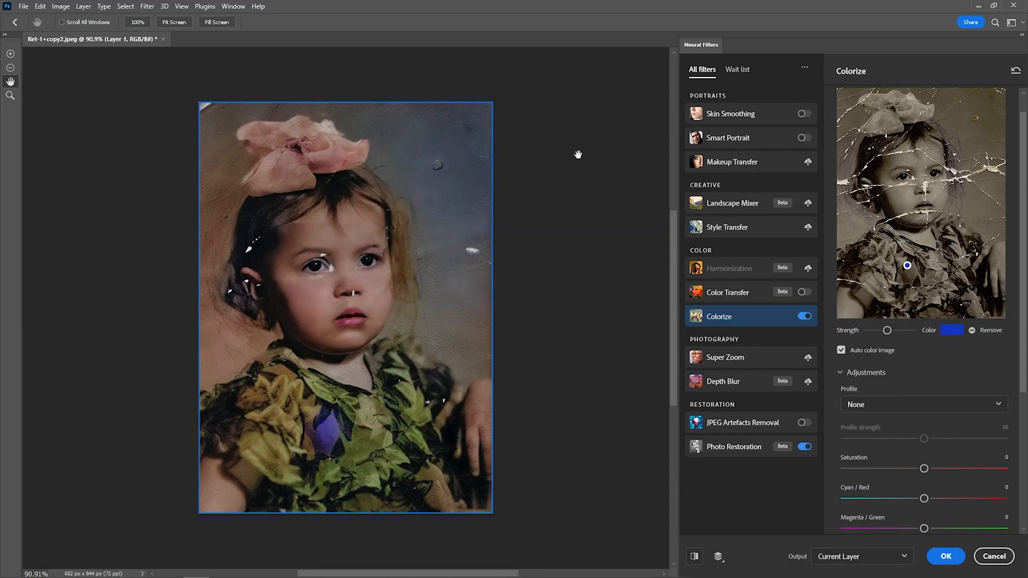
left_click(962, 239)
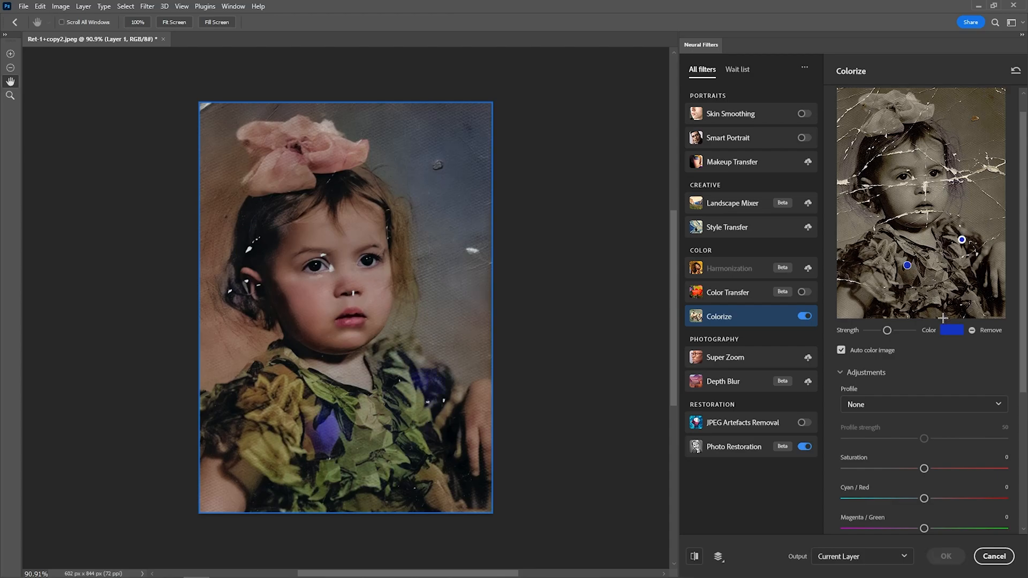
left_click(934, 293)
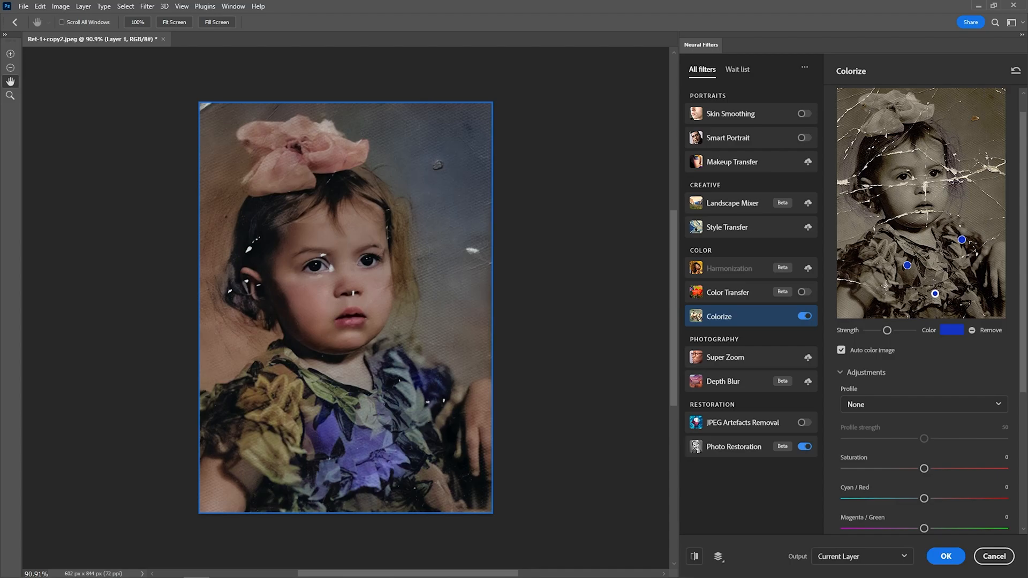
left_click(860, 267)
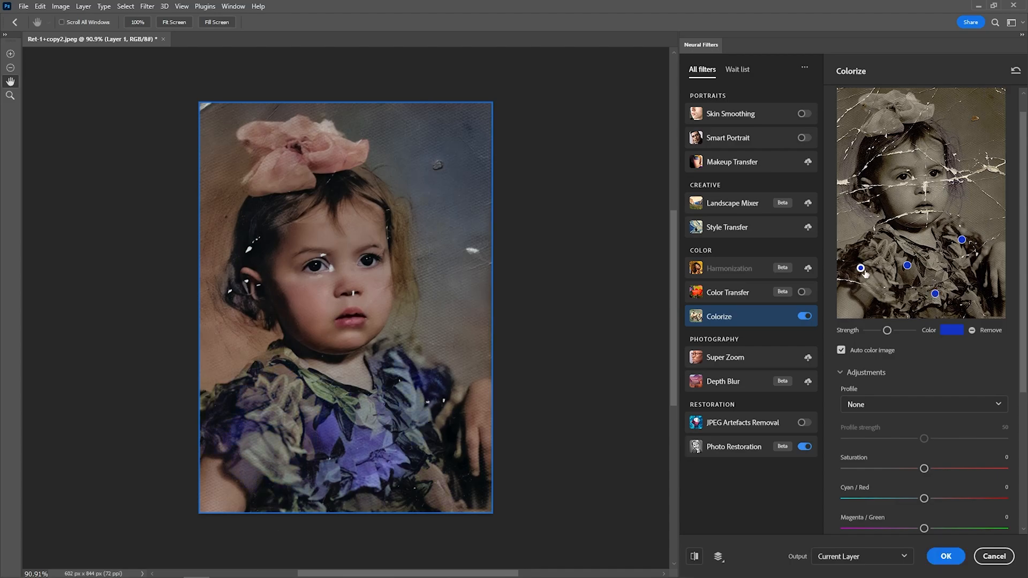
- Undo the blue color focal points placed on the dress
key("ctrl+z")
key("ctrl+z")
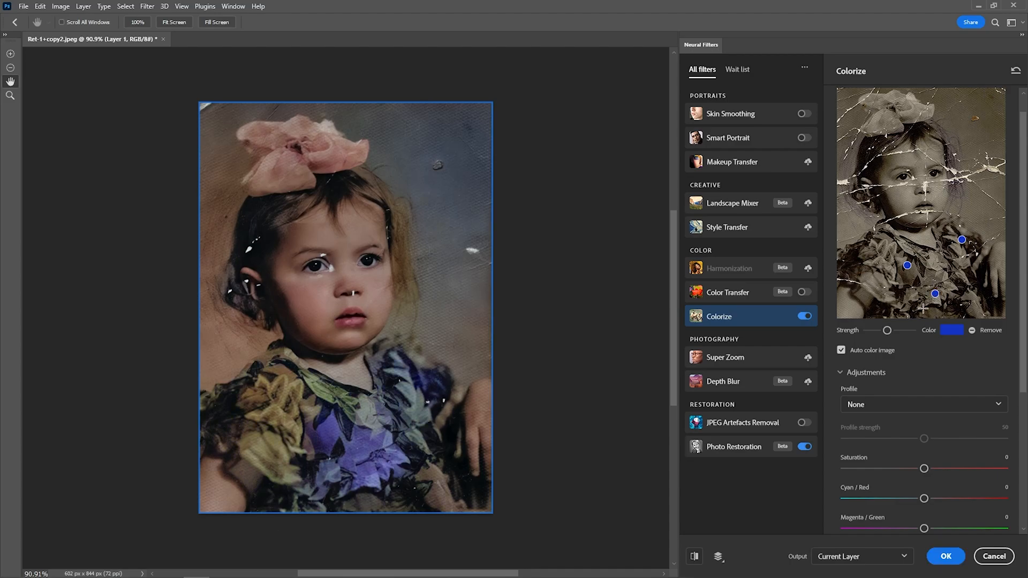
key("ctrl+z")
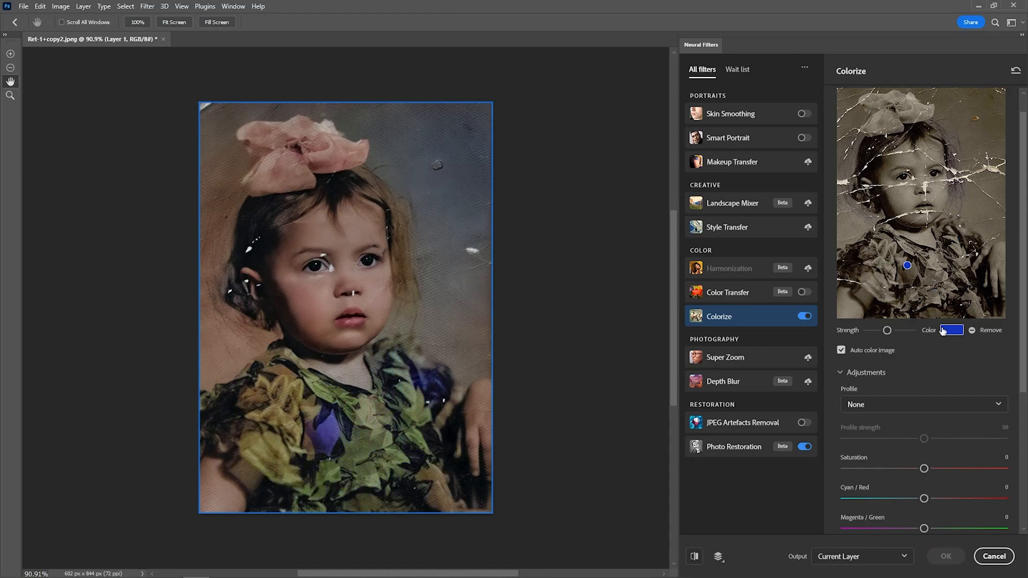
key("ctrl+z")
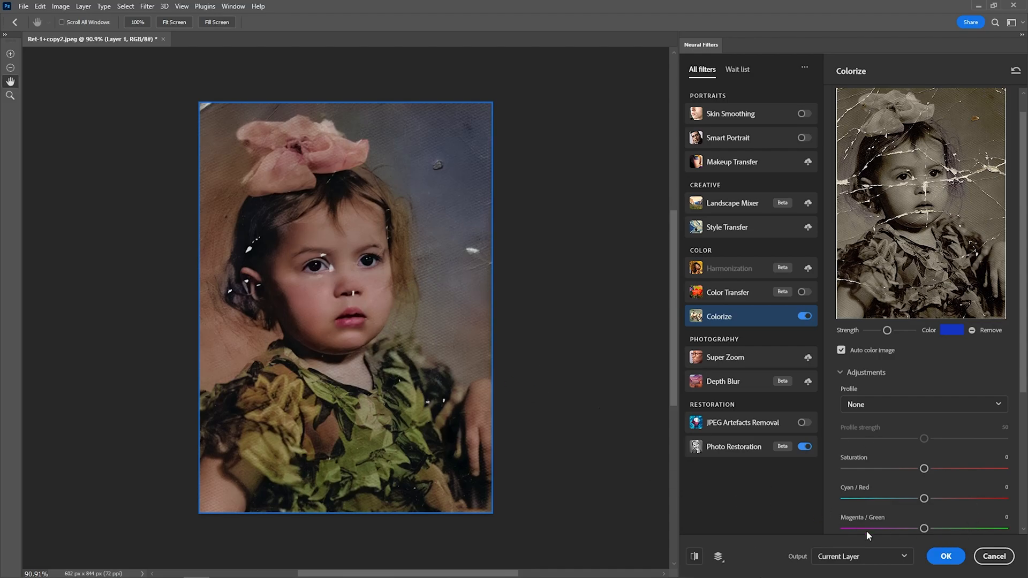
- Apply the Photo Restoration and Colorize filters to the current layer
left_click(946, 556)
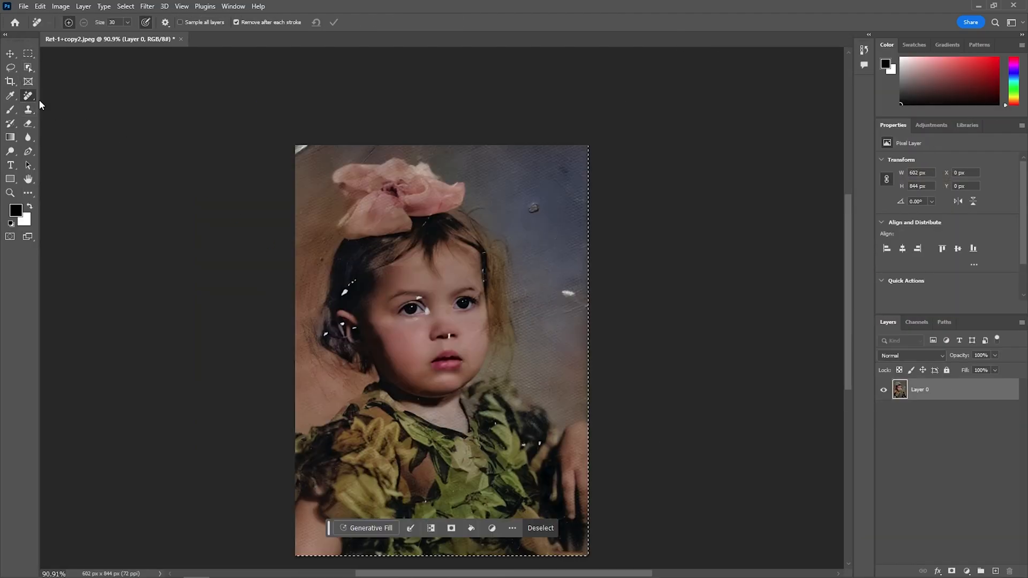
- Erase the white specks in the dark hair above the ear with the Remove Tool, and clear the active selection
right_click(31, 93)
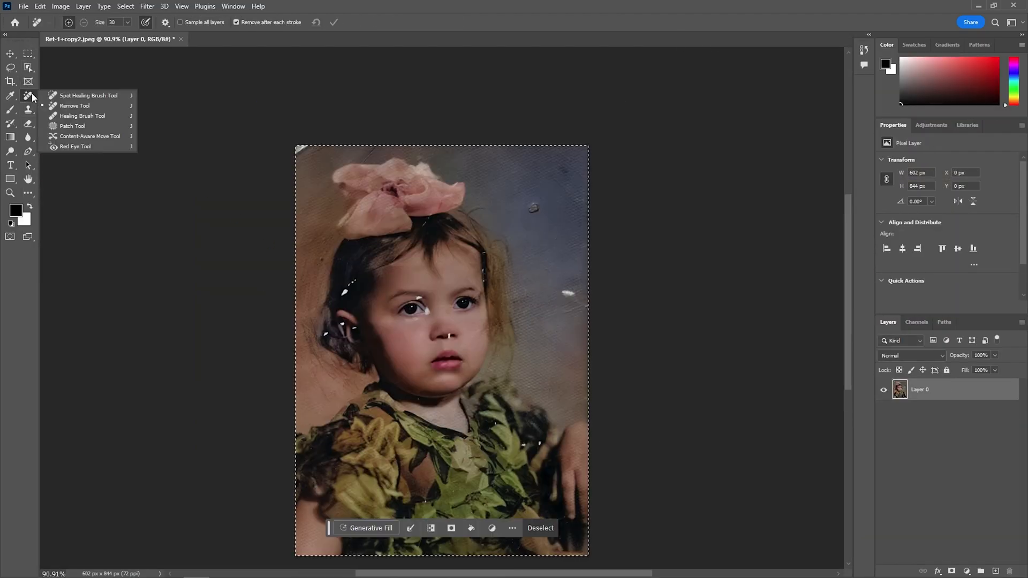
left_click(77, 109)
scroll(404, 284, "up", 3)
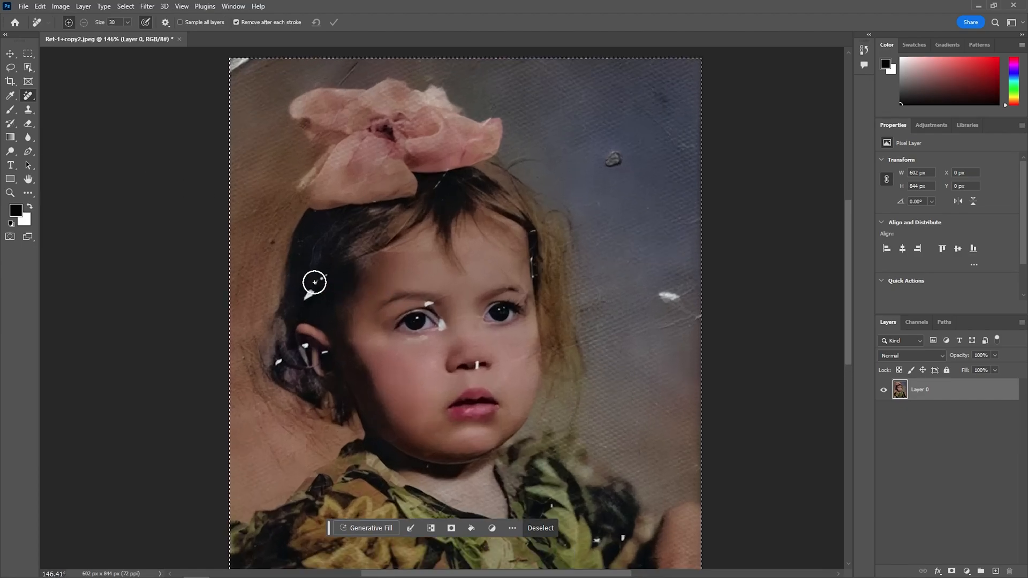
left_click(307, 292)
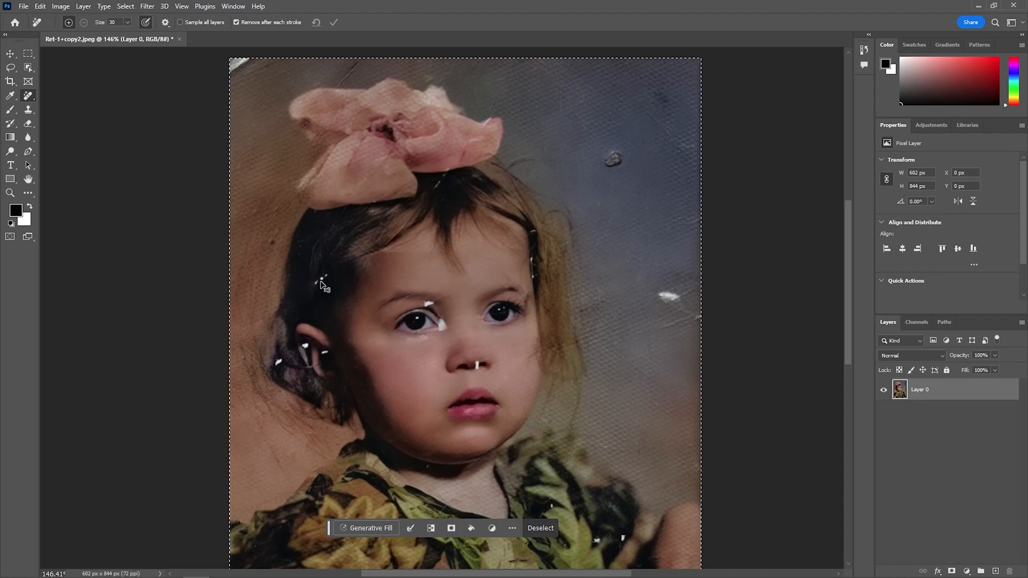
key("ctrl+shift+s")
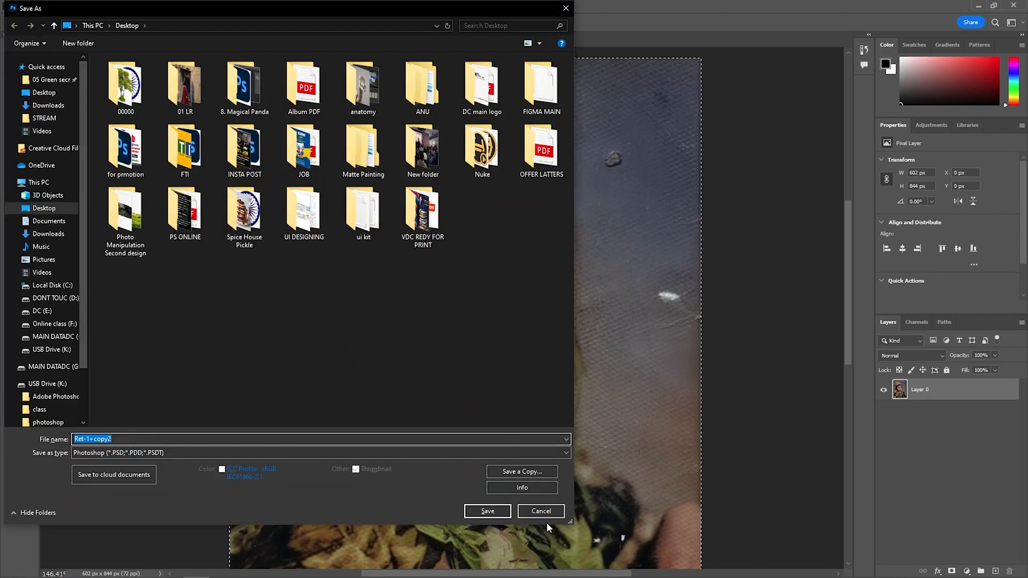
left_click(537, 510)
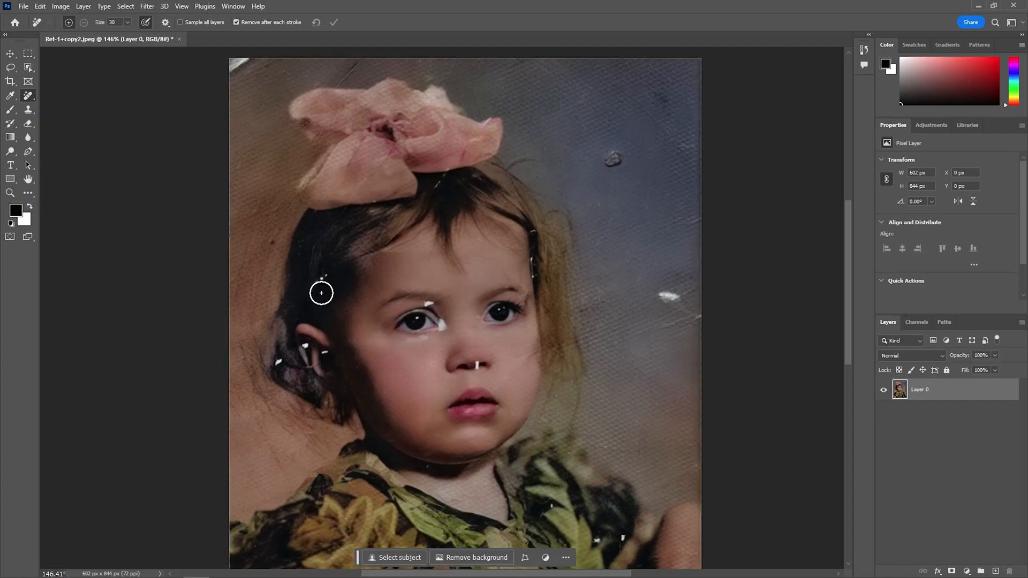
left_click(326, 274)
- Remove the white marks above and at the inner corner of the eye nearer the ear, using a 15 px brush
scroll(433, 312, "up", 4)
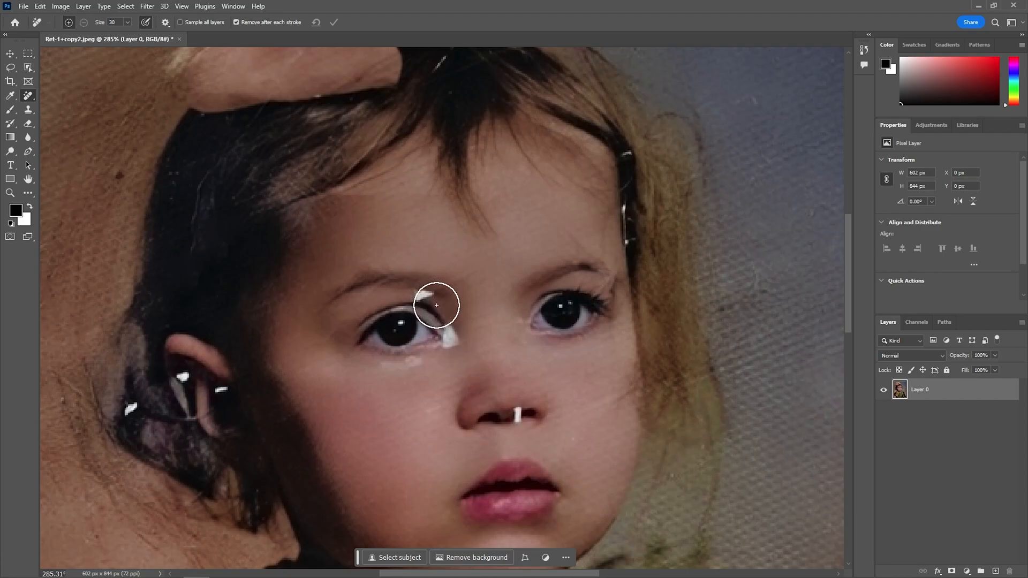
key("bracketleft")
key("bracketleft")
left_click_drag(419, 296, 429, 294)
key("bracketright")
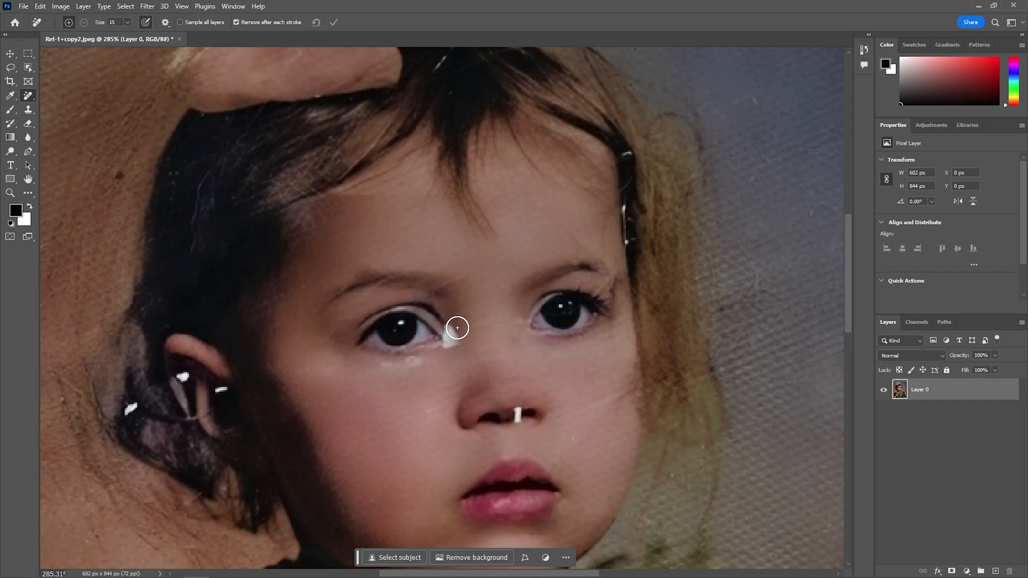
left_click_drag(457, 328, 450, 345)
- Reduce the Remove Tool brush to 9 px and erase the white mark under the nose
scroll(602, 246, "down", 3)
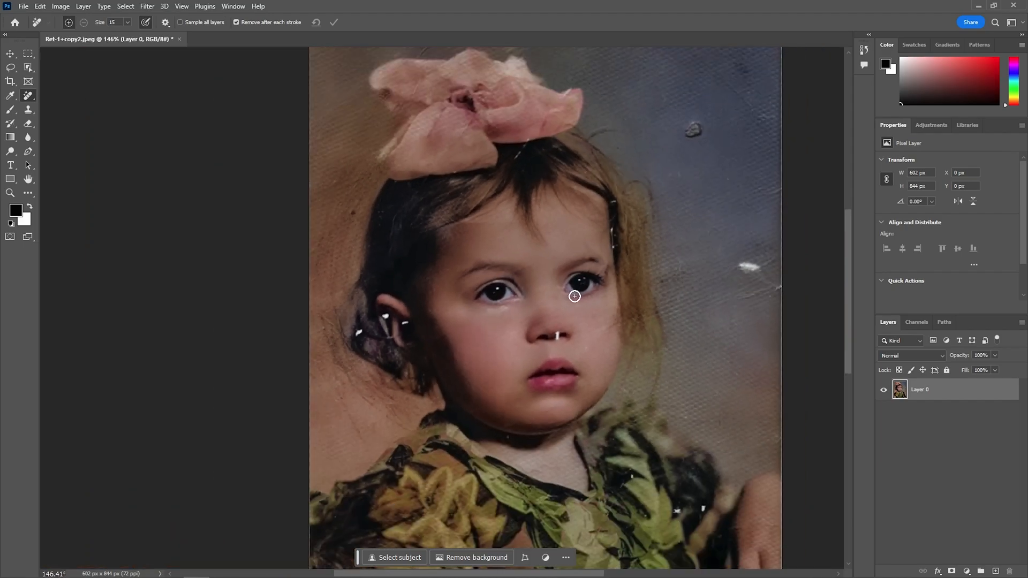
scroll(574, 296, "up", 3)
key("bracketleft")
key("bracketleft")
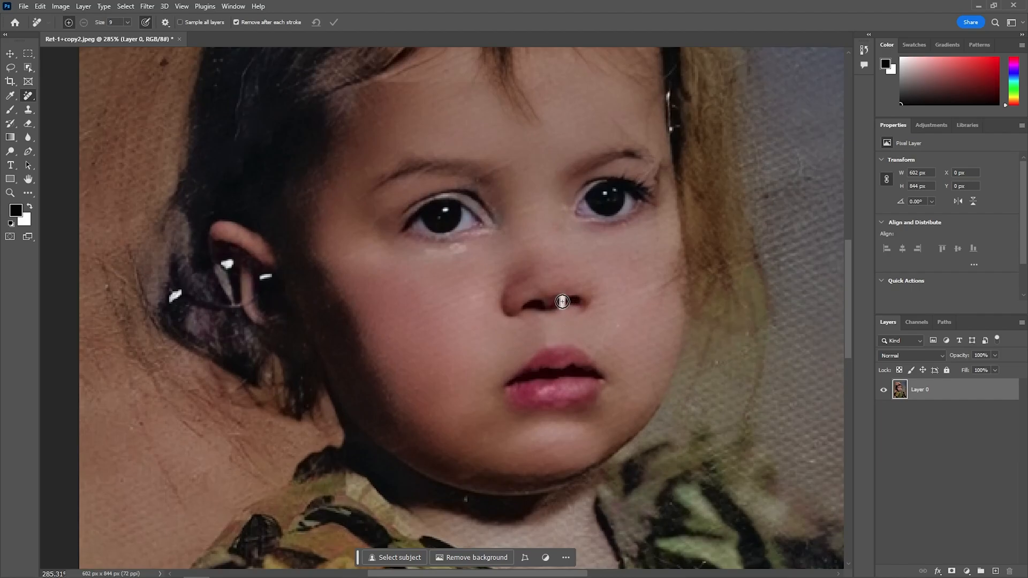
left_click(562, 301)
- Remove the white spots inside the ear and in the hair around it
scroll(272, 274, "down", 2)
scroll(275, 320, "up", 1)
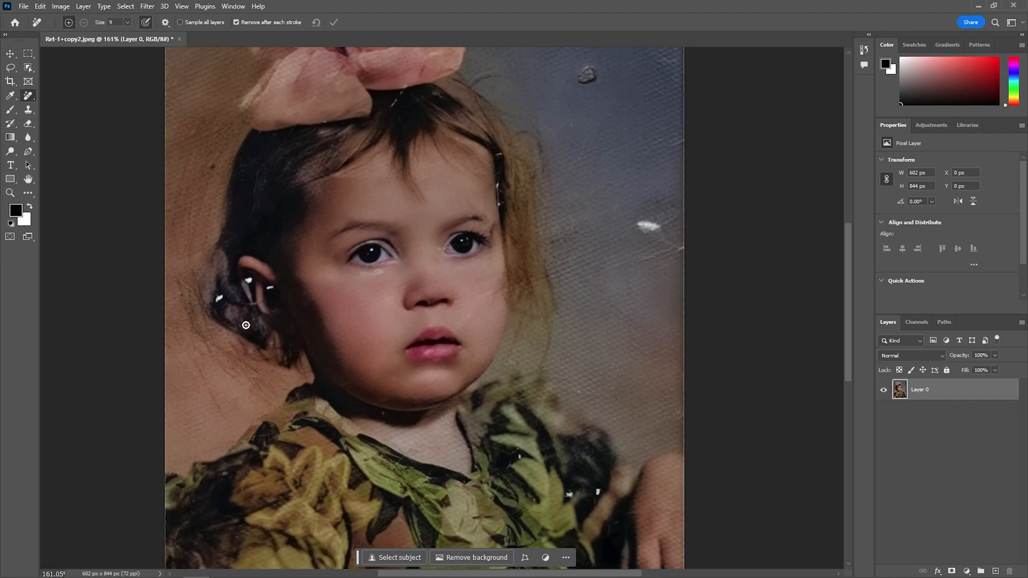
scroll(246, 324, "up", 2)
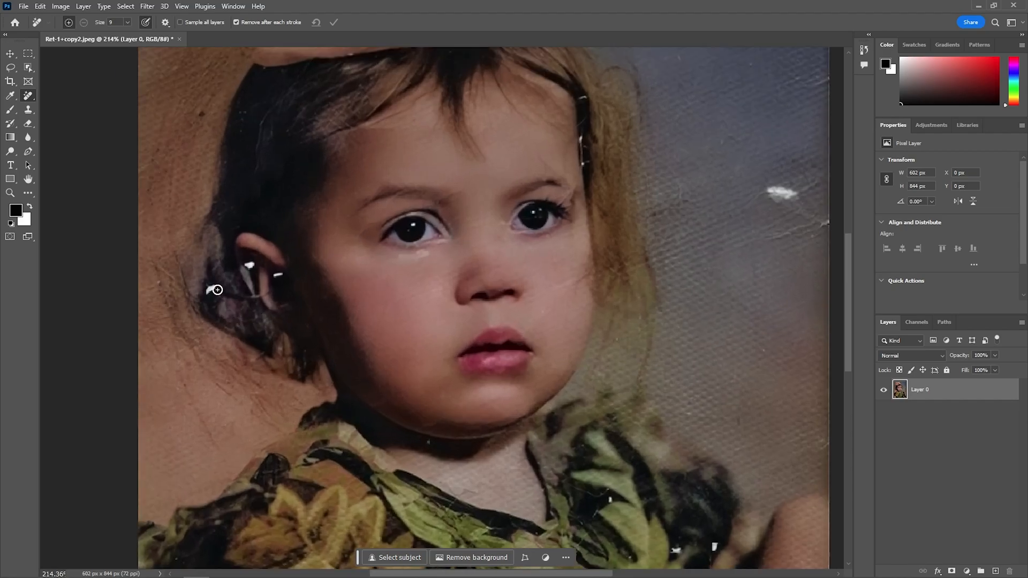
left_click(249, 266)
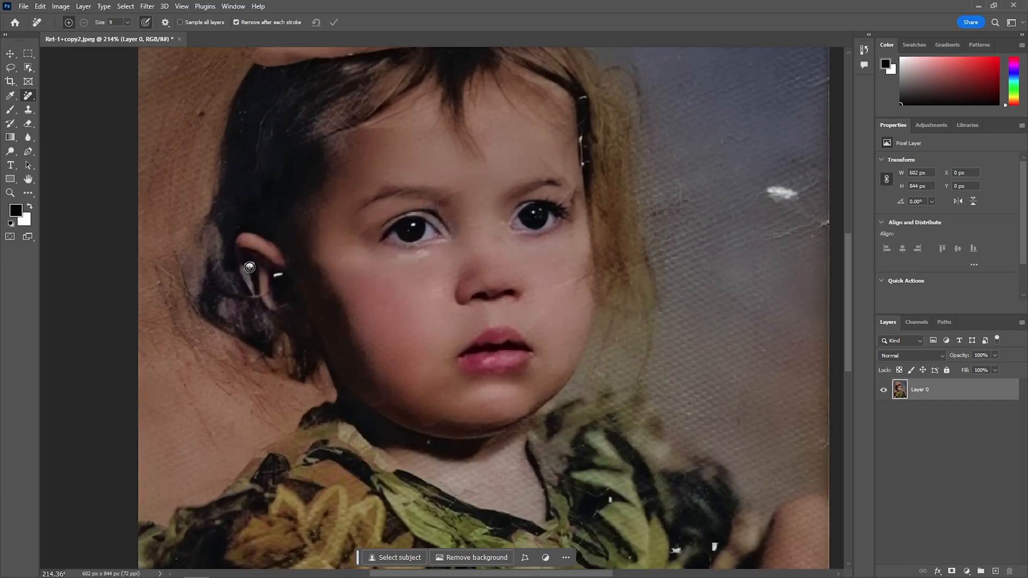
left_click(277, 274)
- Enlarge the Remove Tool brush to 15 px and erase the two white specks on the dress beside the girl's arm
scroll(550, 225, "down", 5)
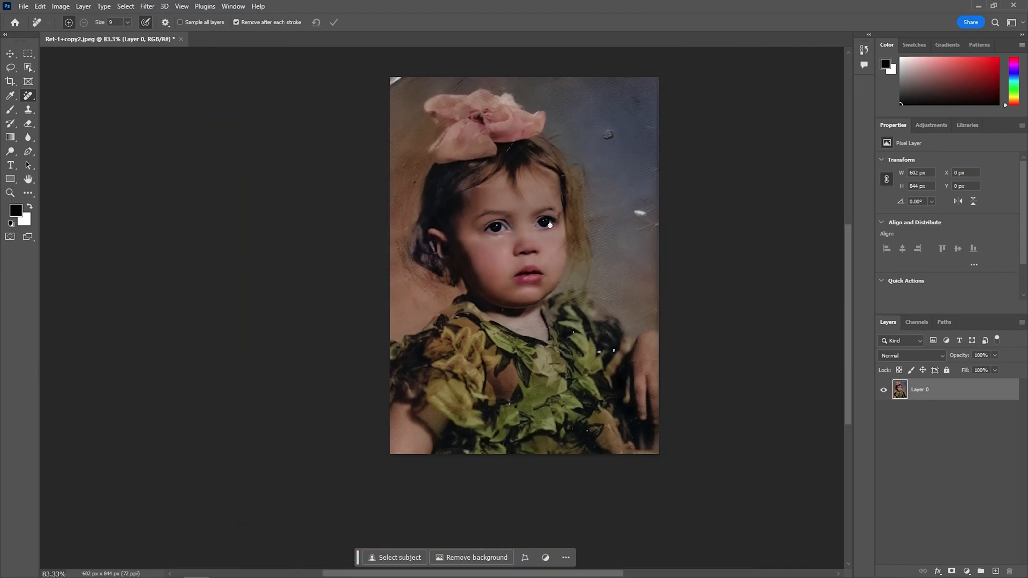
scroll(647, 352, "up", 3)
key("bracketright")
key("bracketright")
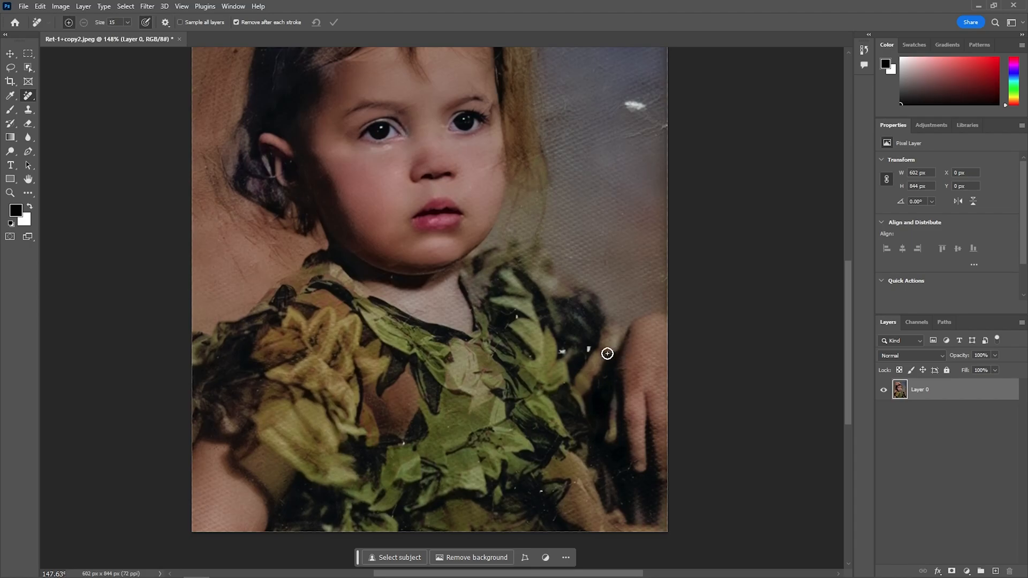
left_click(589, 349)
left_click(562, 353)
- Remove the bright white mark in the background beside the girl's hair with a larger Remove Tool brush
scroll(544, 328, "down", 3)
scroll(564, 250, "up", 1)
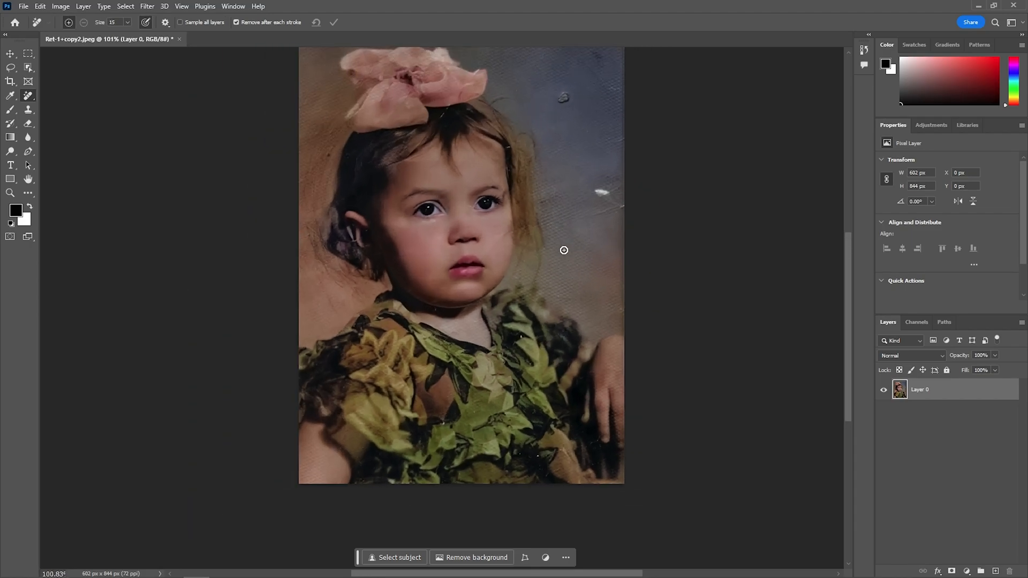
key("bracketright")
left_click(604, 195)
- Enlarge the Remove Tool brush further and erase the round blemish in the blue background and the white patch at the photo's upper-left corner
key("bracketright")
scroll(568, 203, "up", 1)
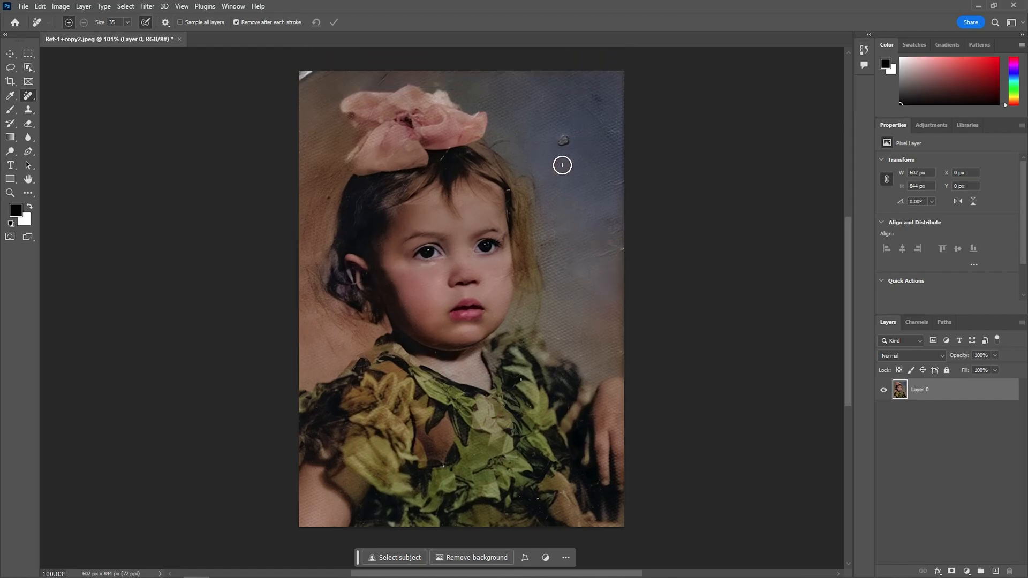
key("bracketright")
left_click(563, 137)
left_click(307, 76)
- Switch to the Move tool, float the Layers panel beside the portrait and extend its height
left_click(11, 53)
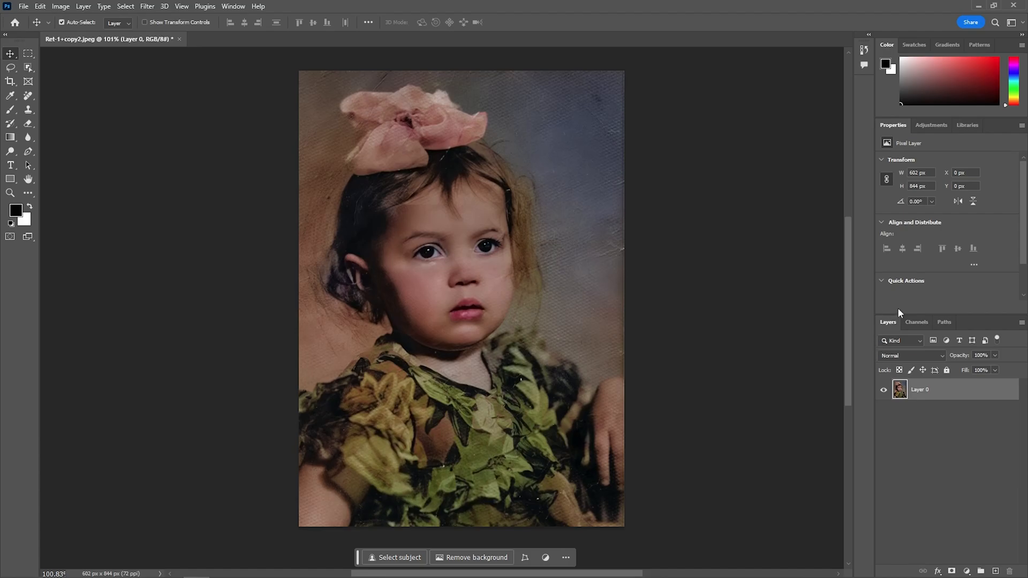
left_click_drag(888, 322, 682, 74)
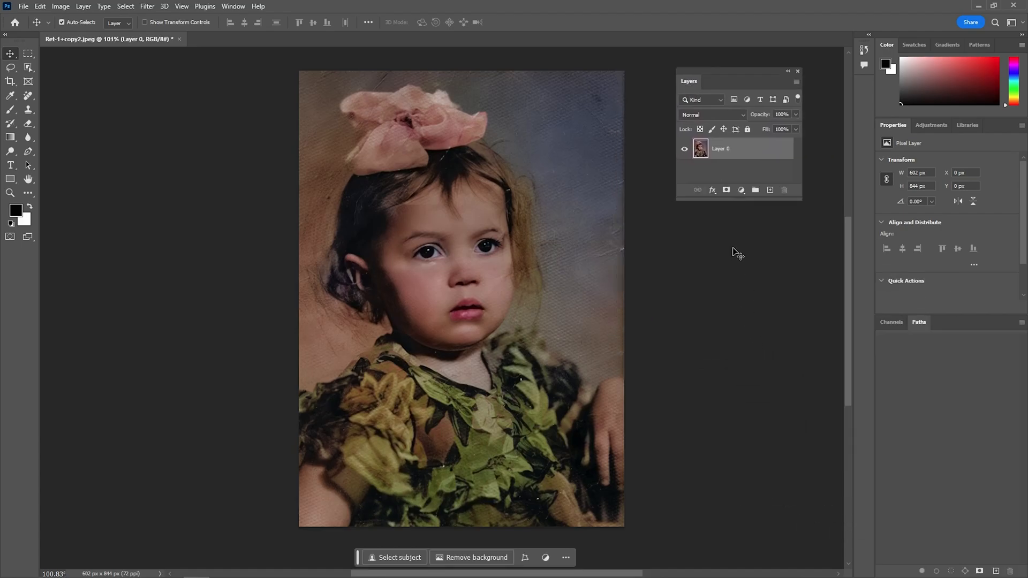
left_click_drag(751, 199, 752, 382)
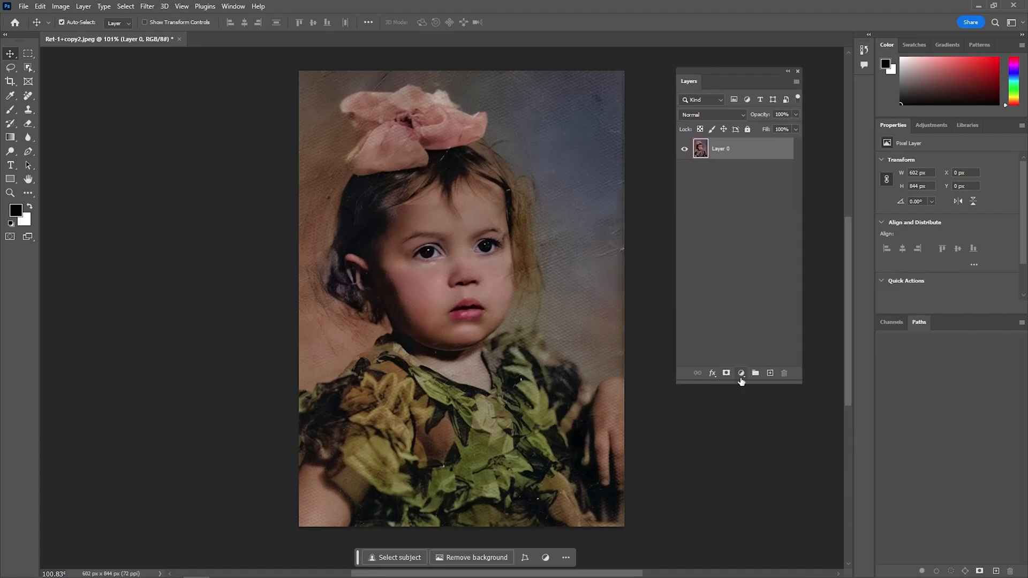
- Add a Brightness/Contrast adjustment layer above the portrait with brightness 43 and contrast 28
left_click(740, 375)
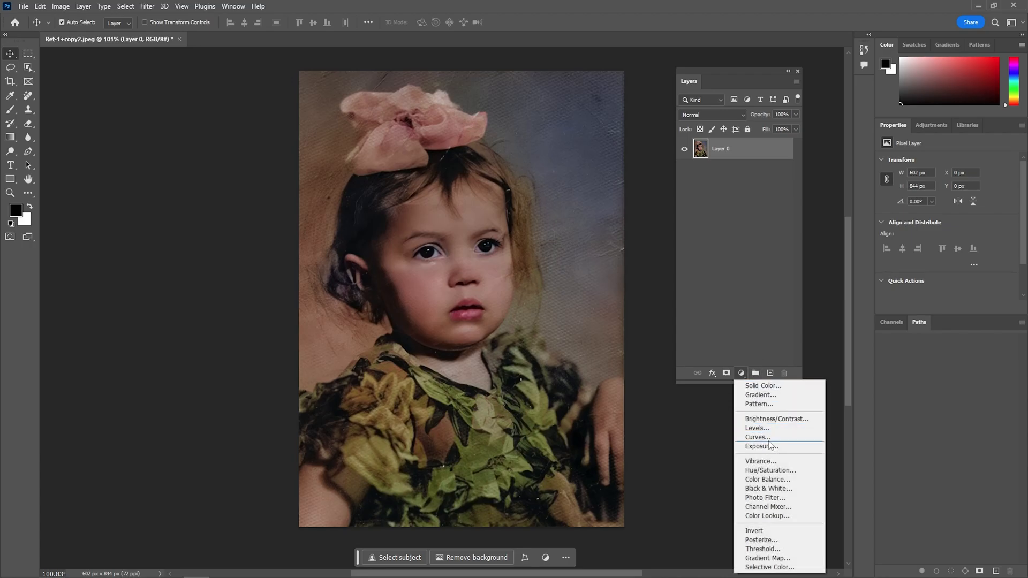
left_click(777, 419)
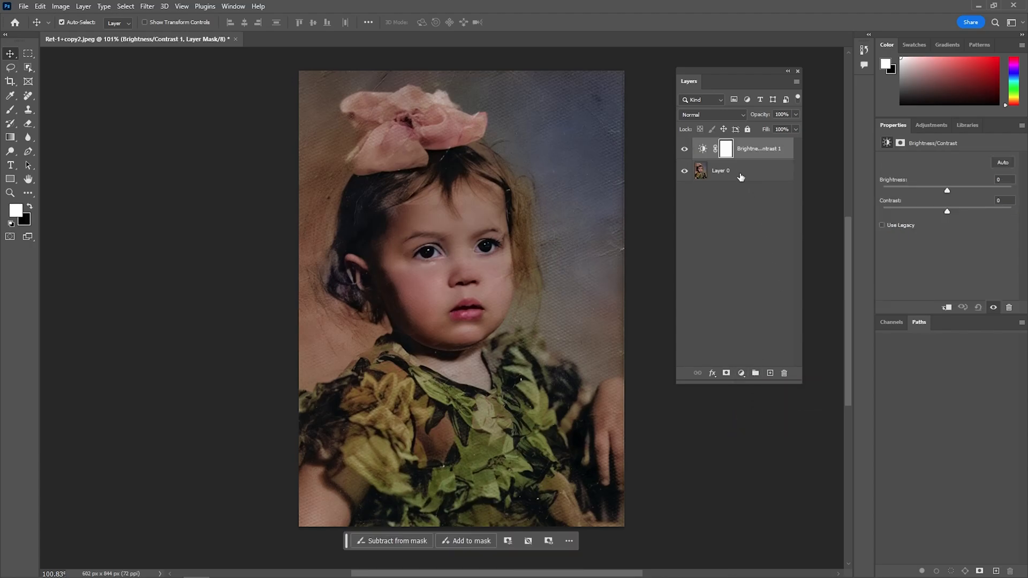
left_click_drag(948, 192, 962, 194)
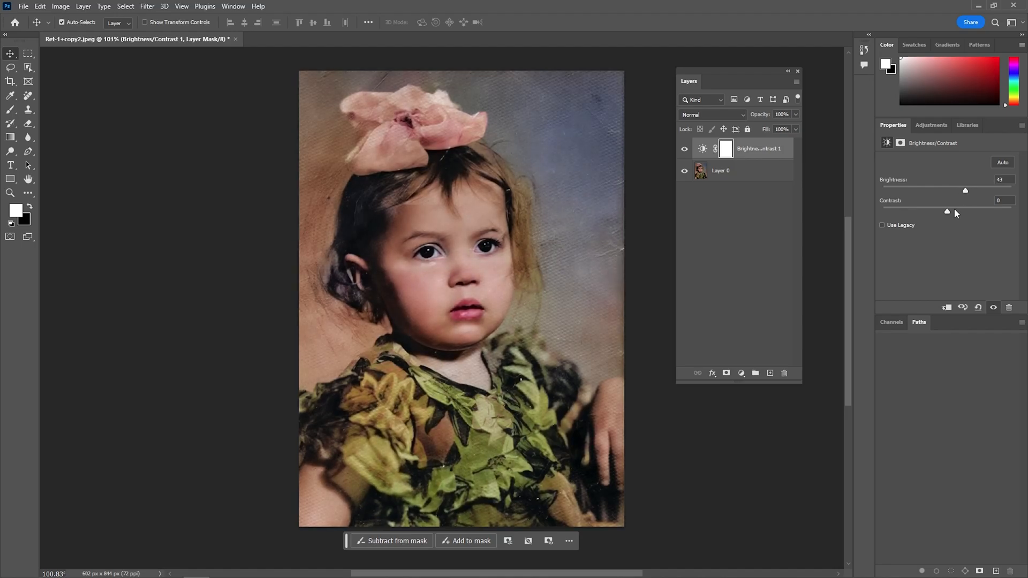
left_click_drag(947, 212, 967, 212)
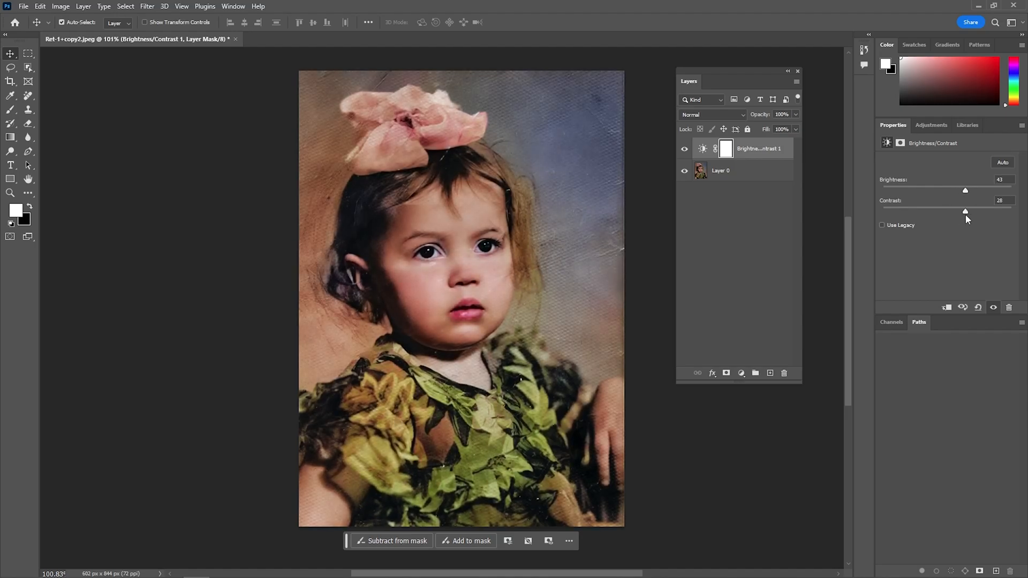